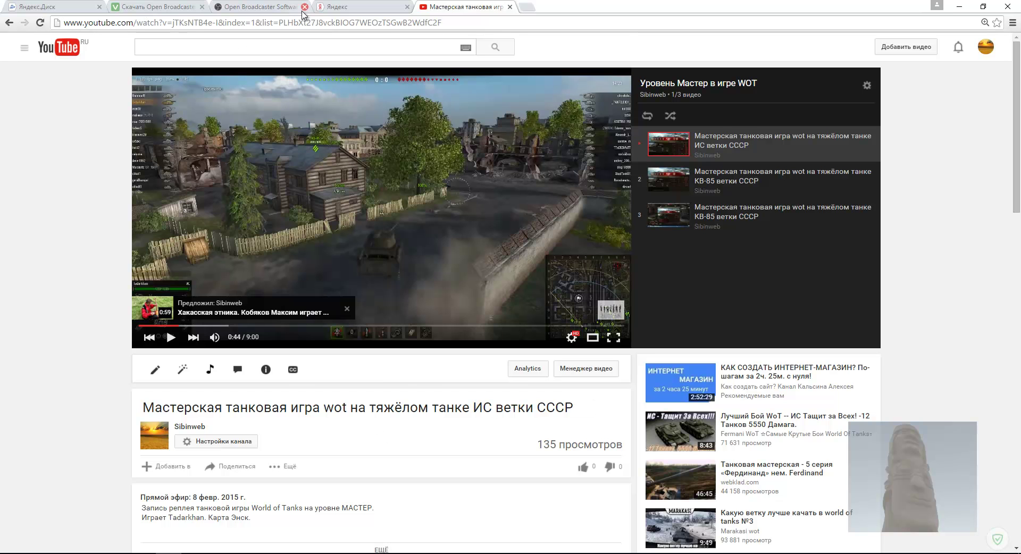
Step: Download the Windows Classic version of Open Broadcaster Software from the obsproject.com/download page
click(332, 8)
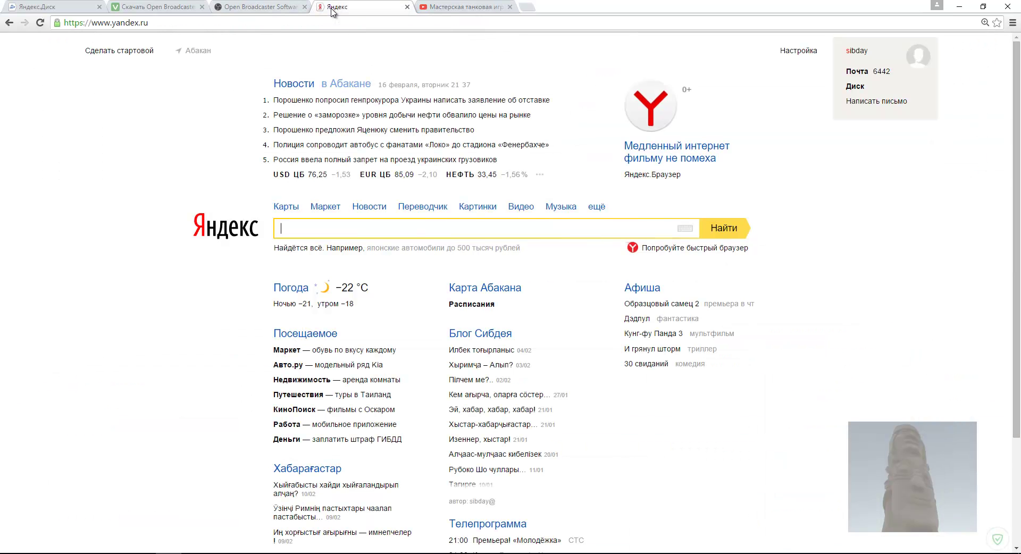
click(251, 9)
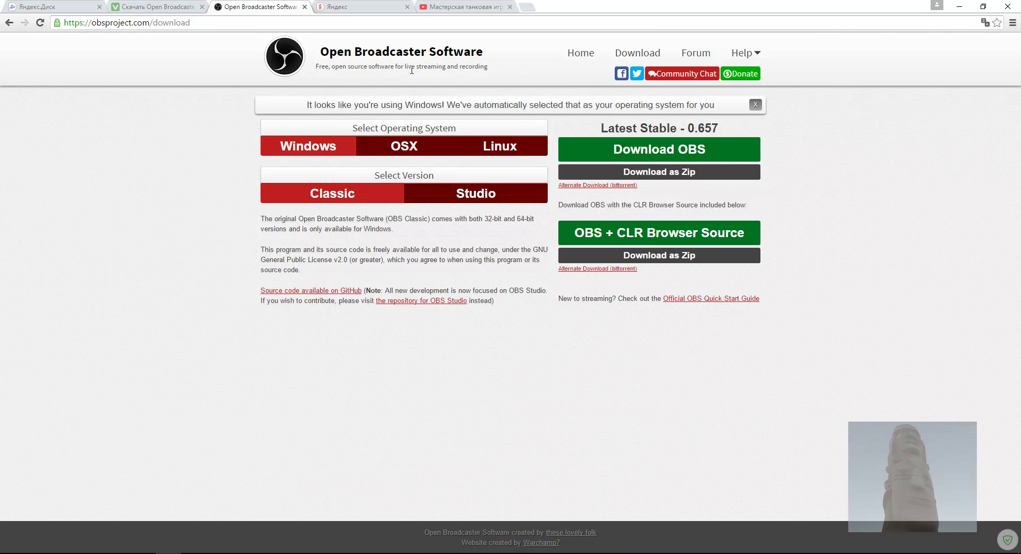
drag(323, 51, 485, 52)
click(507, 57)
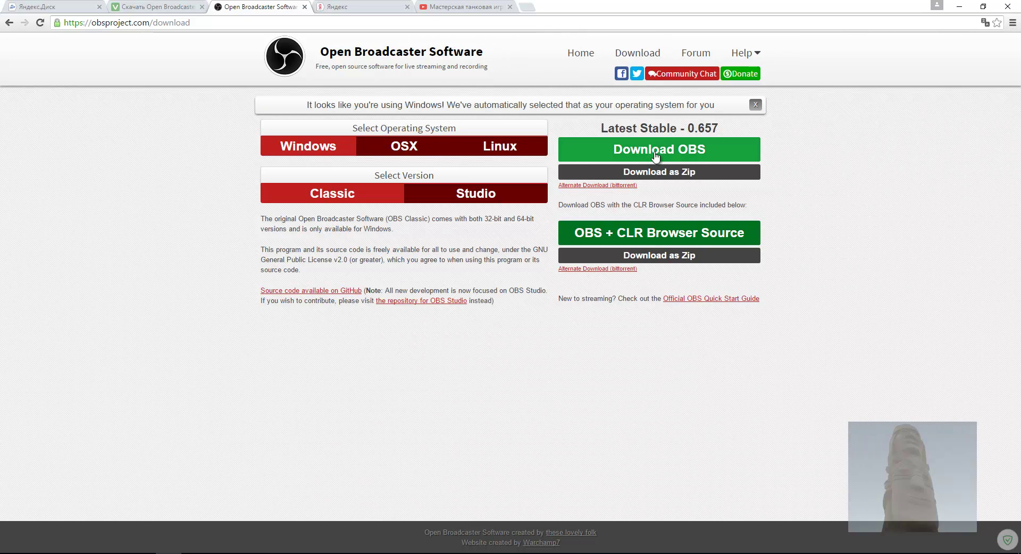
mouse_move(198, 21)
mouse_down()
mouse_move(101, 21)
mouse_move(213, 24)
mouse_up()
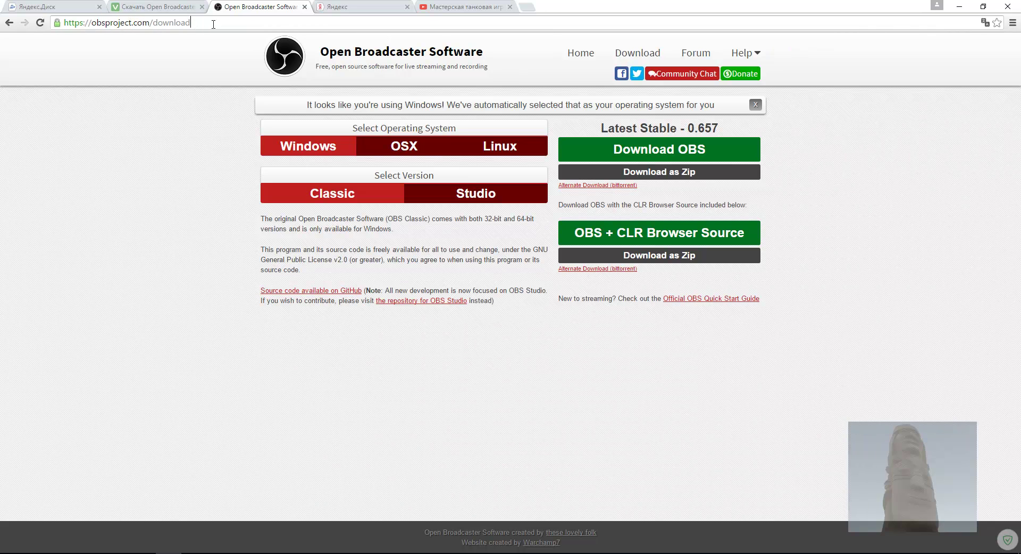
click(671, 156)
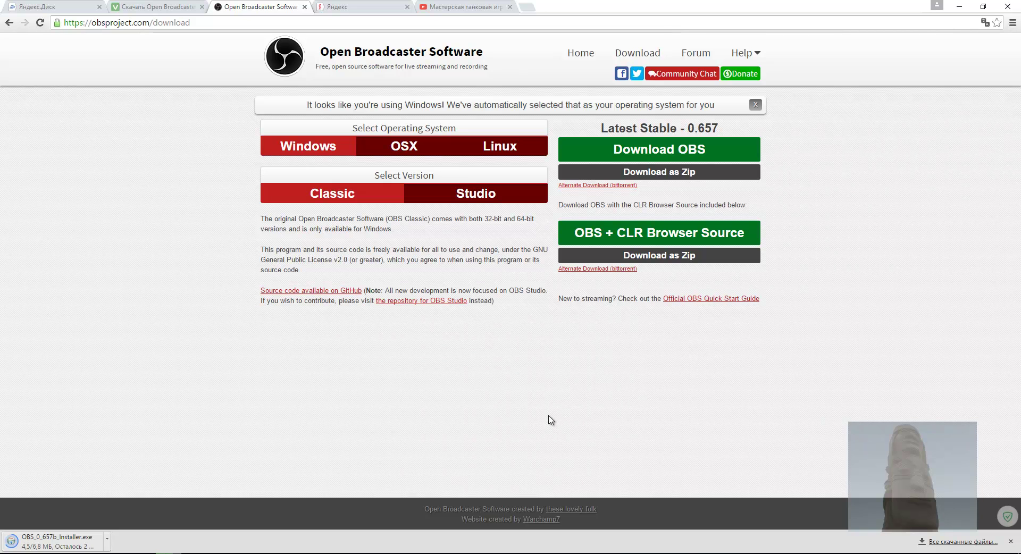
Step: Show the downloaded OBS_0_657b_Installer.exe in its folder and scan it with Avast, closing the scan window when done
click(109, 542)
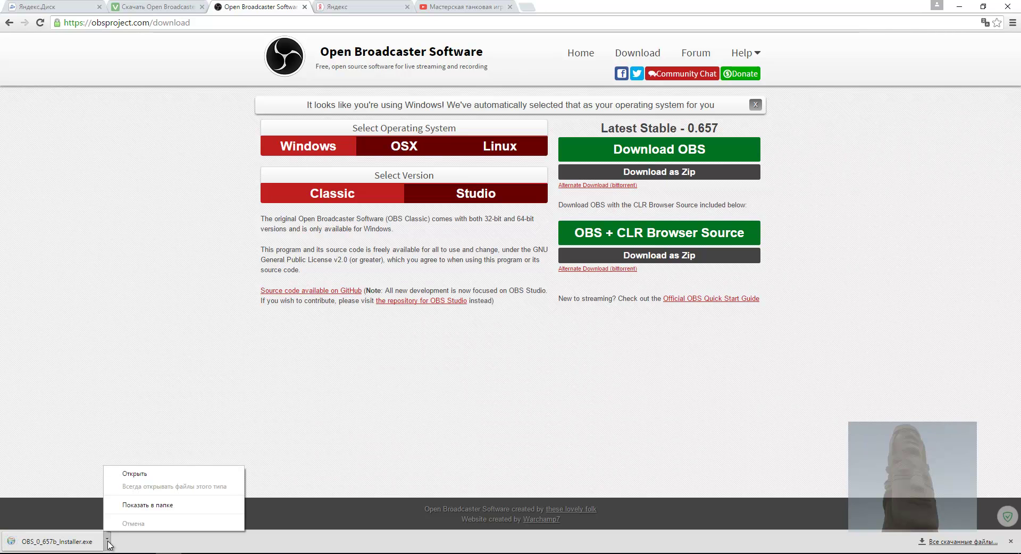
click(144, 503)
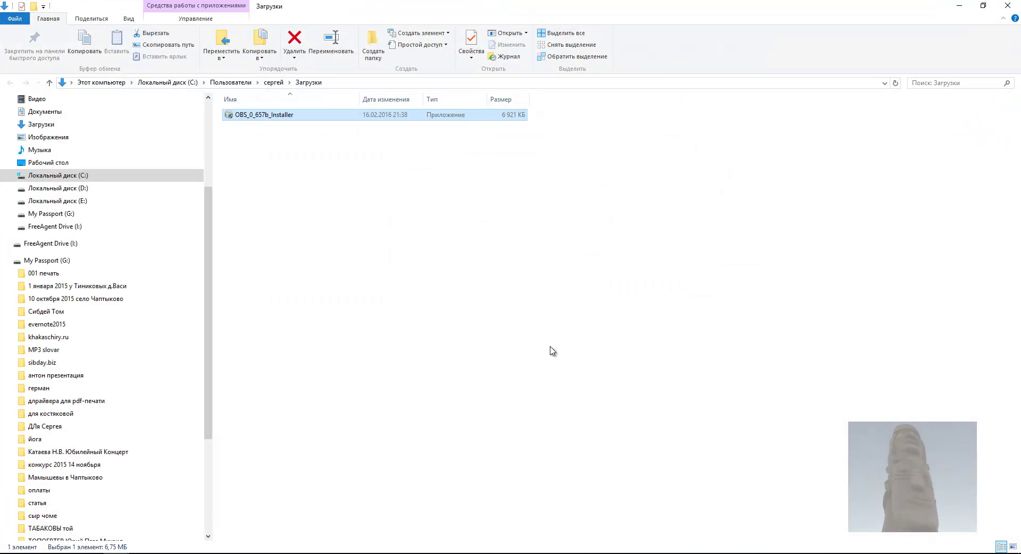
right_click(308, 112)
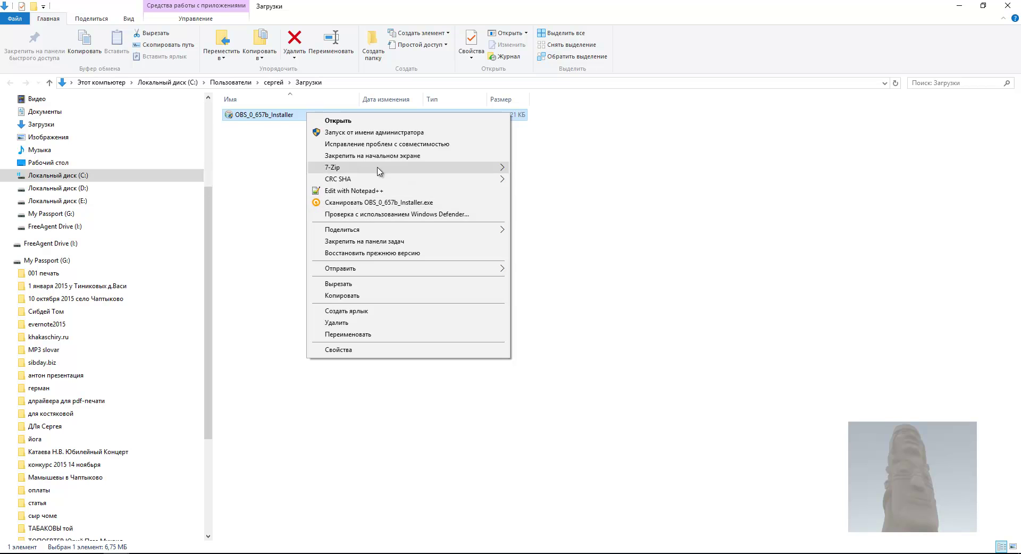
click(380, 202)
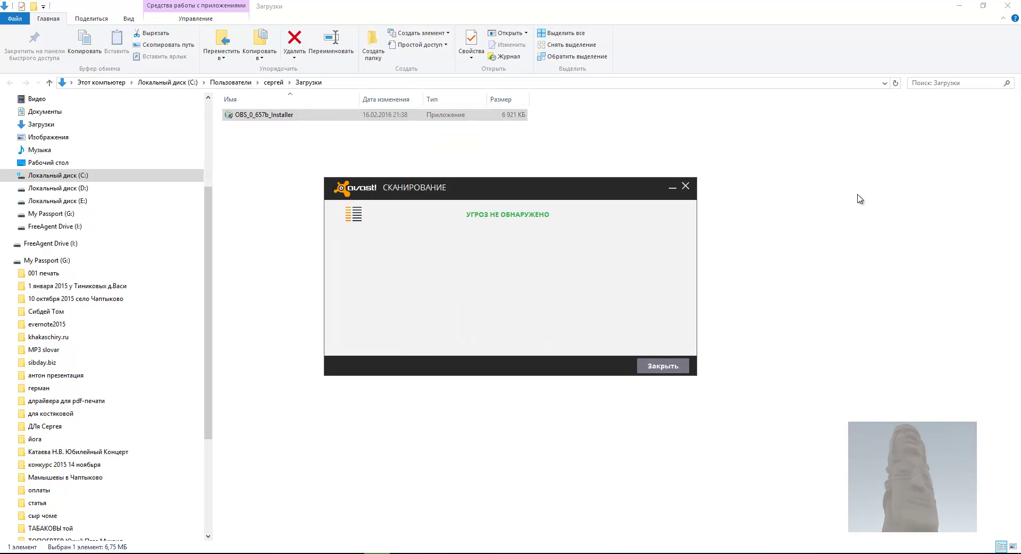
click(685, 187)
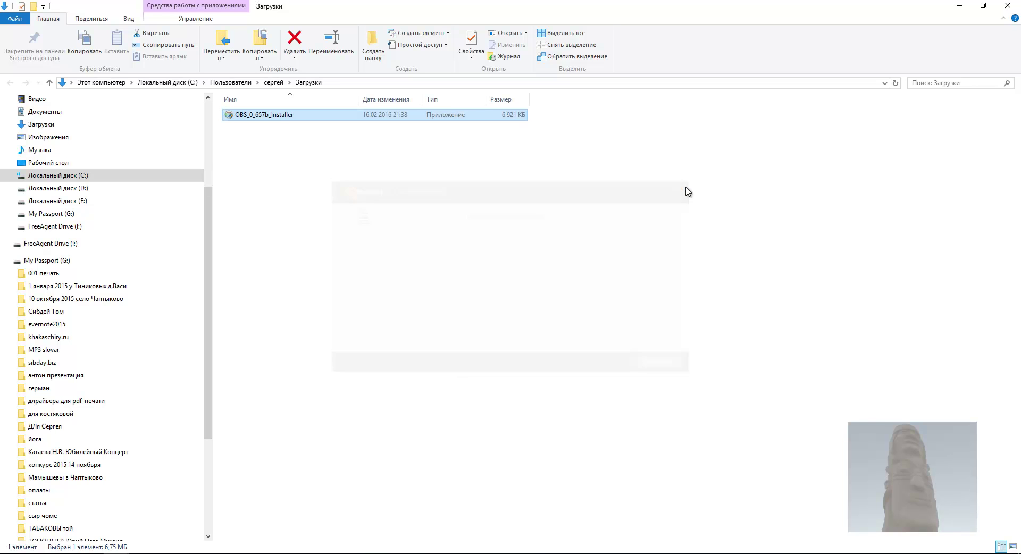
Step: Install Open Broadcaster Software 0.657b, accepting the license agreement, and run it on finishing the setup
double_click(276, 116)
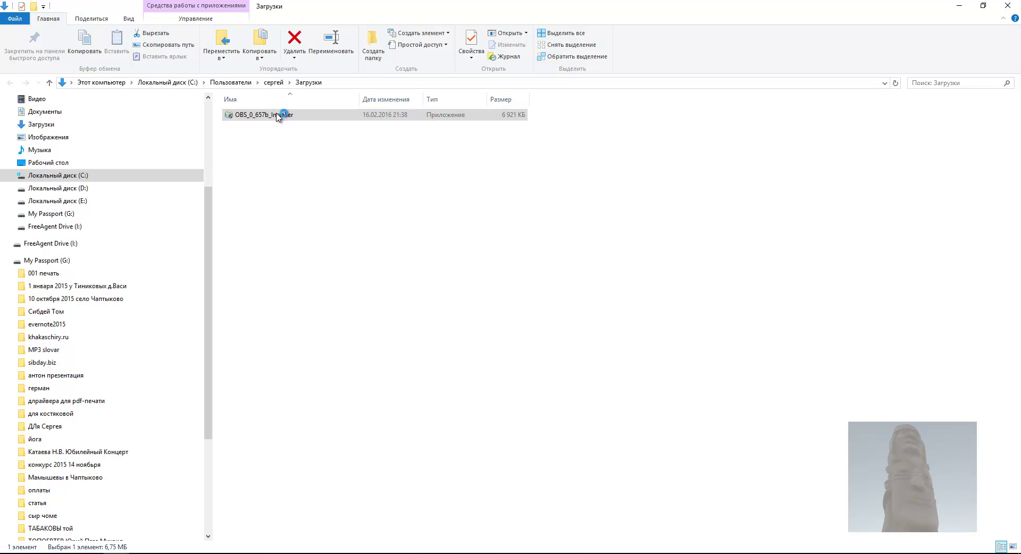
click(571, 367)
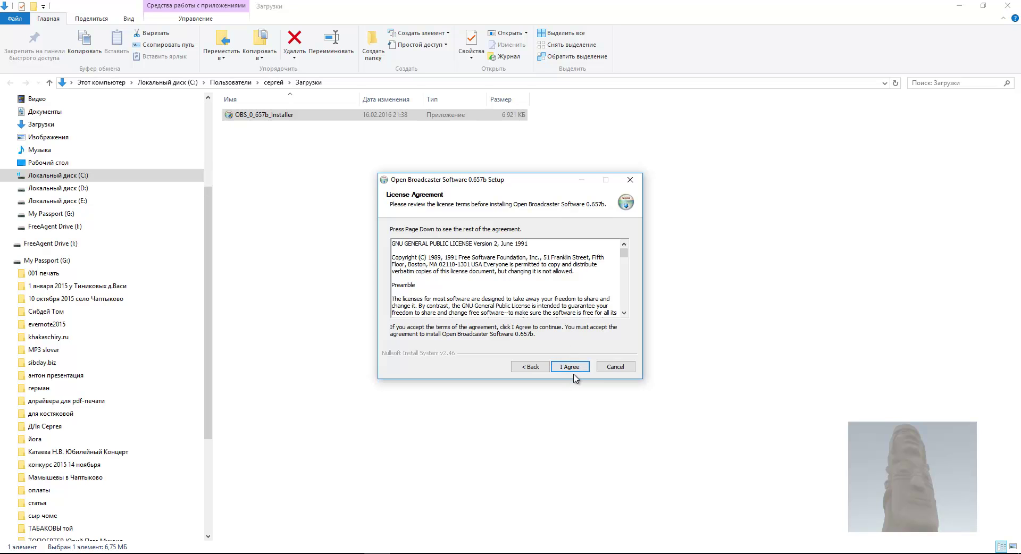
click(573, 370)
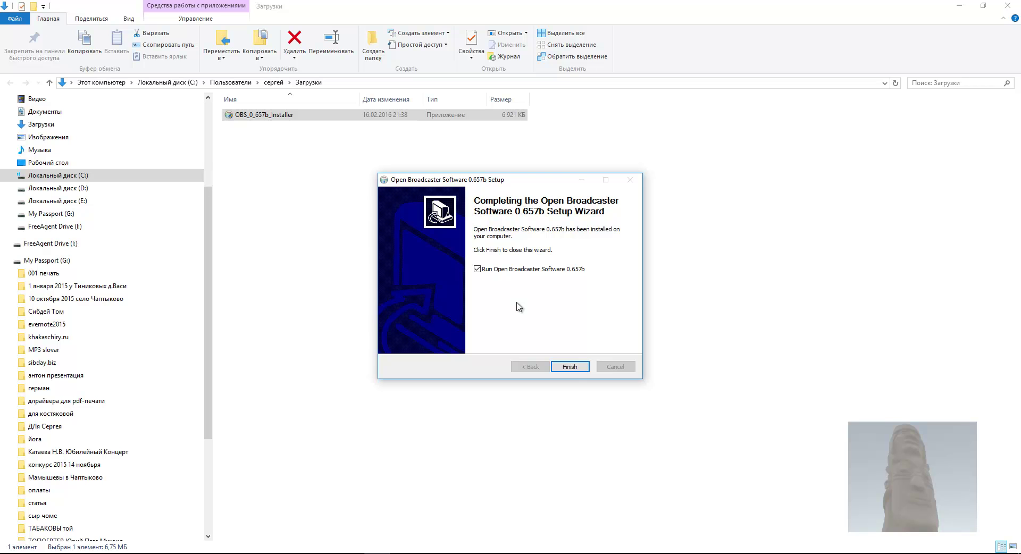
click(570, 368)
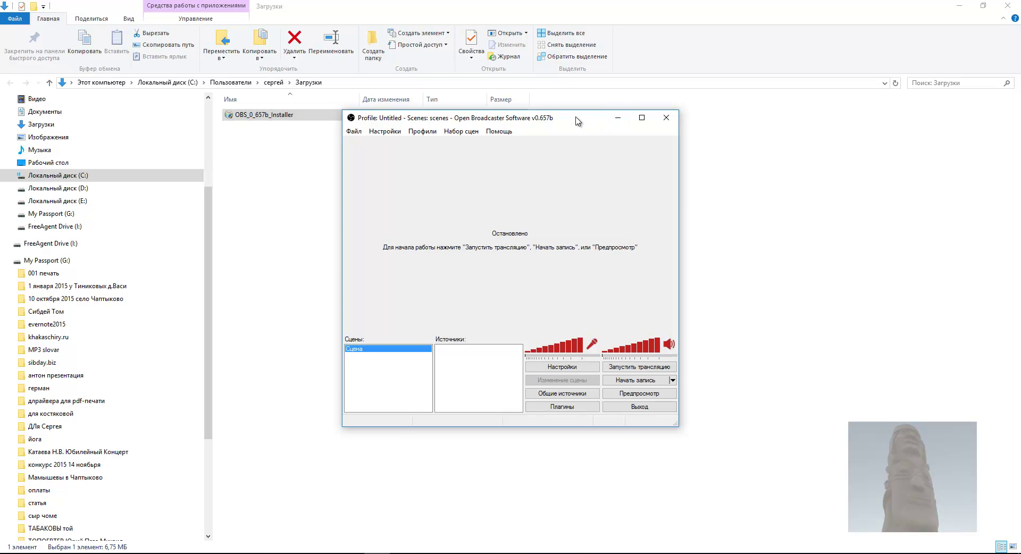
drag(576, 118, 641, 156)
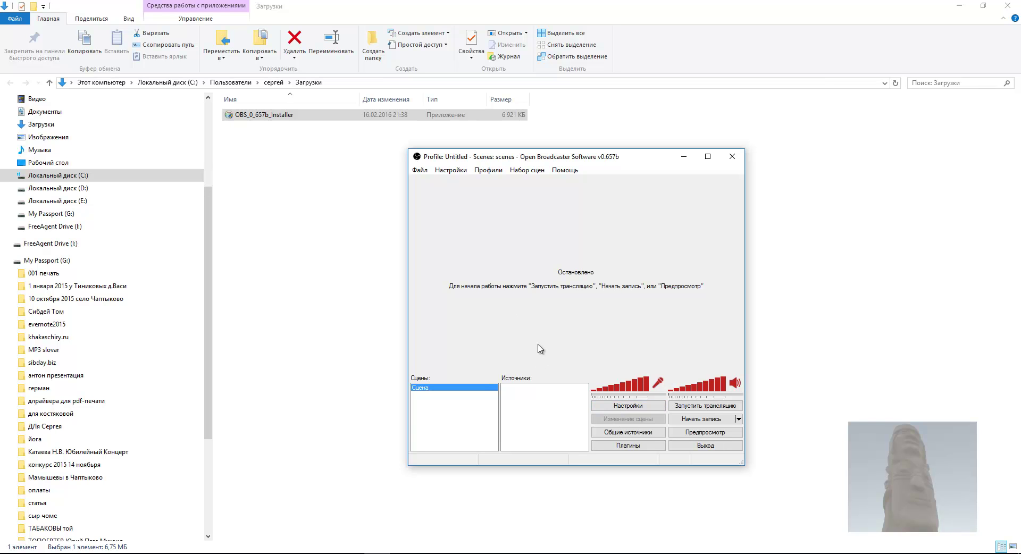
Step: Set the maximum video bitrate to 10000 Kbit/s in the encoding settings and save the change
click(623, 411)
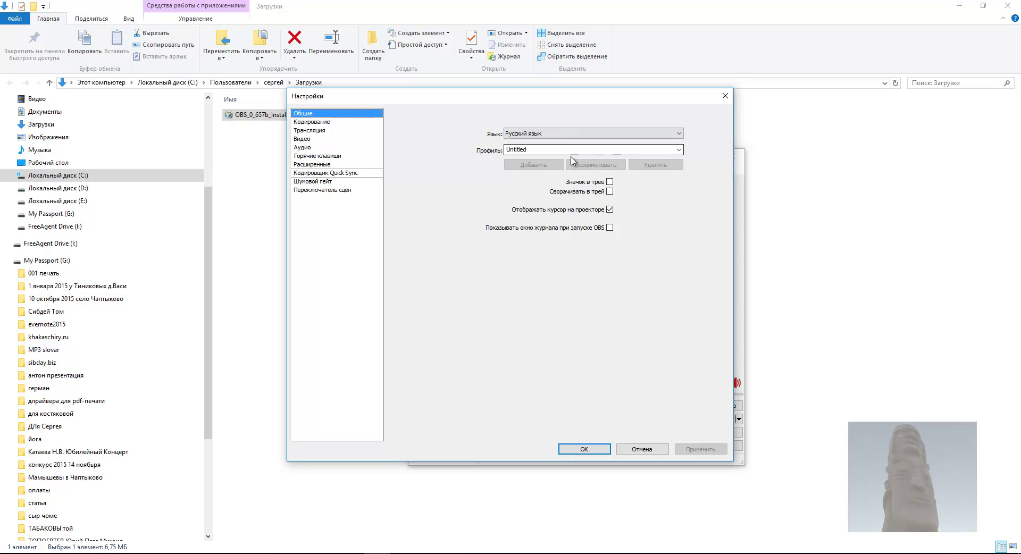
click(321, 122)
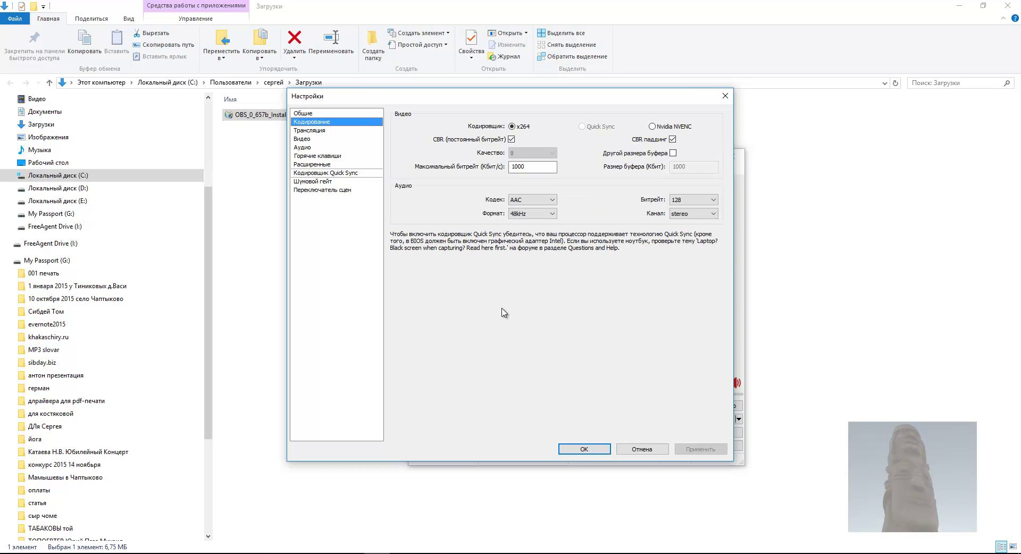
click(540, 168)
text(0)
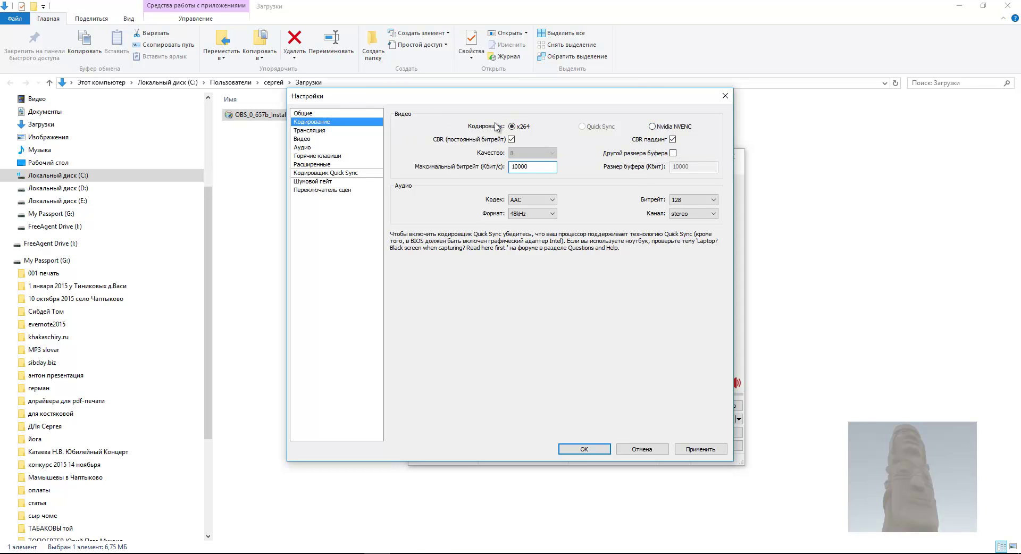
click(320, 132)
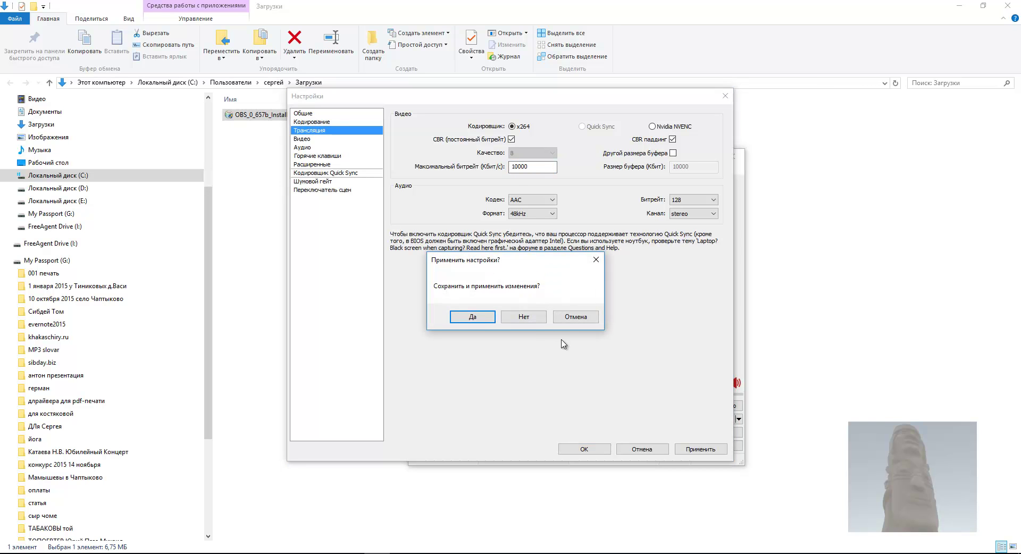
click(472, 317)
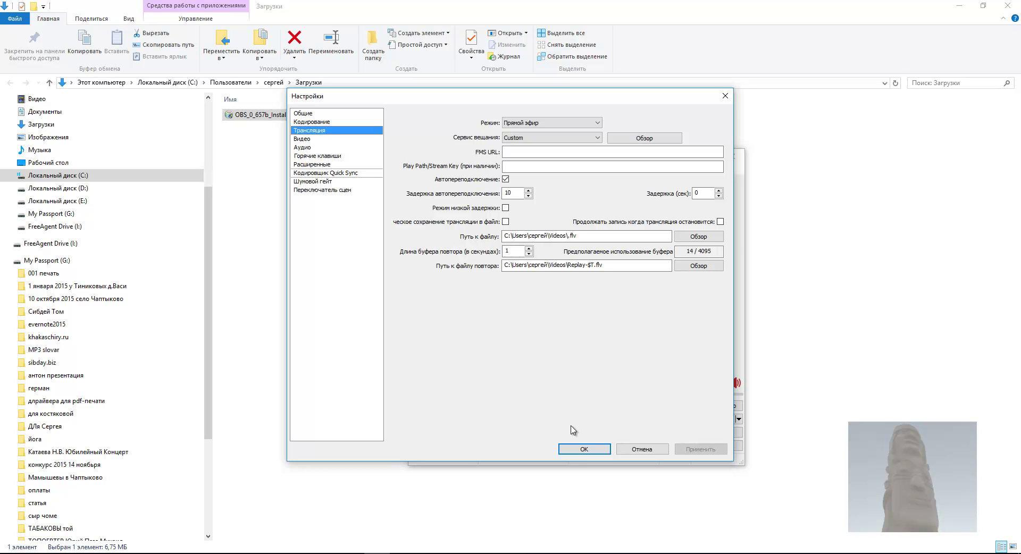
Step: Change the broadcast mode to local recording (Локальная запись) and apply it, keeping the file path
click(566, 124)
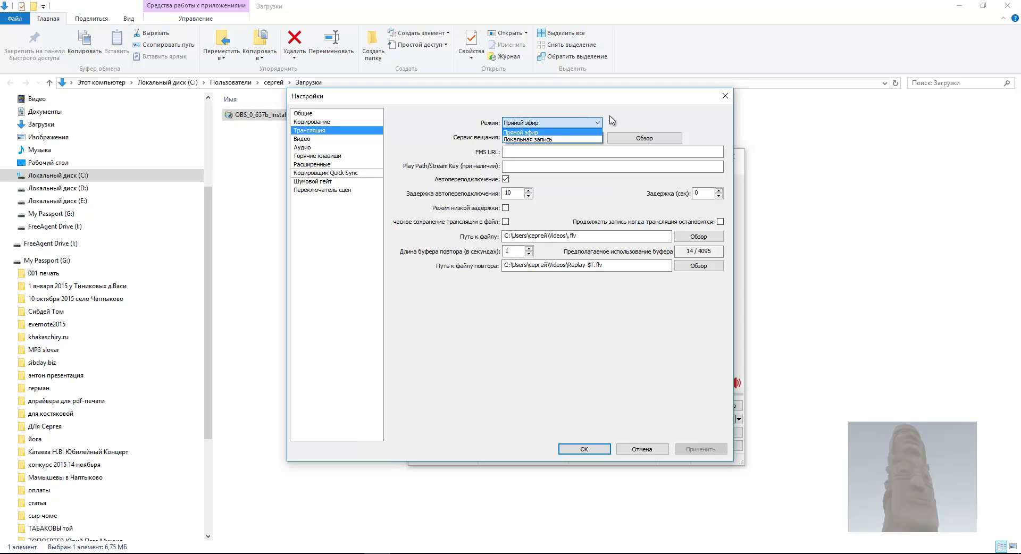
click(551, 139)
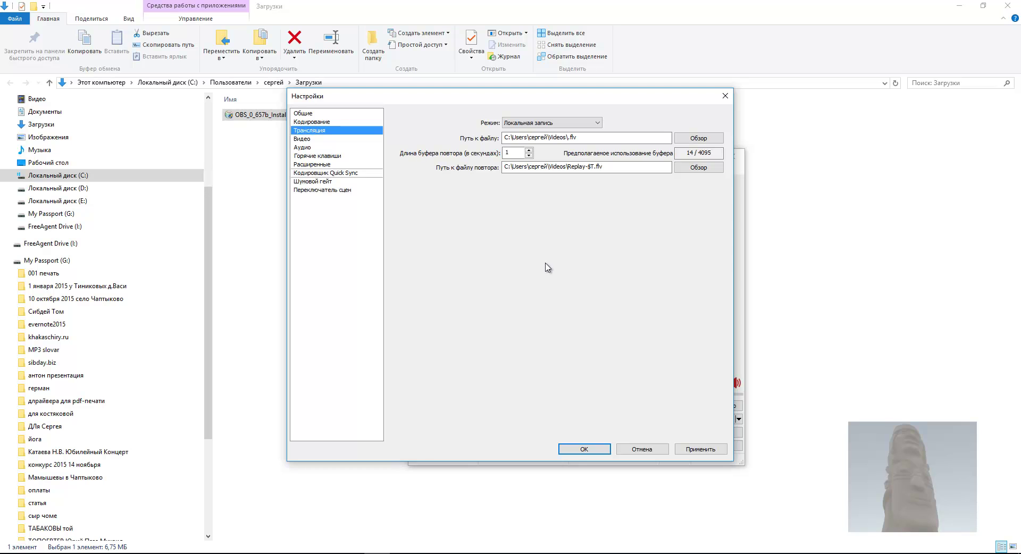
click(537, 123)
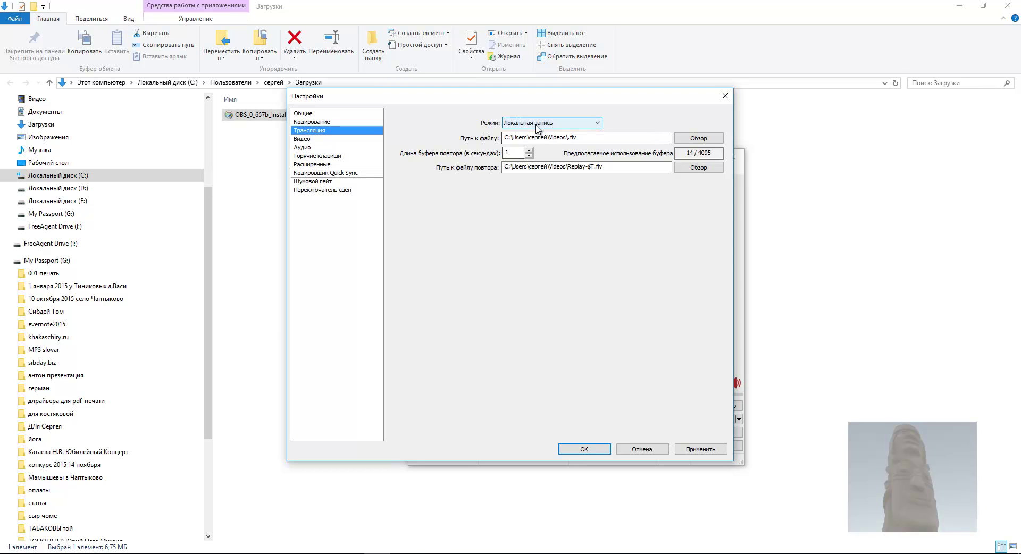
click(533, 140)
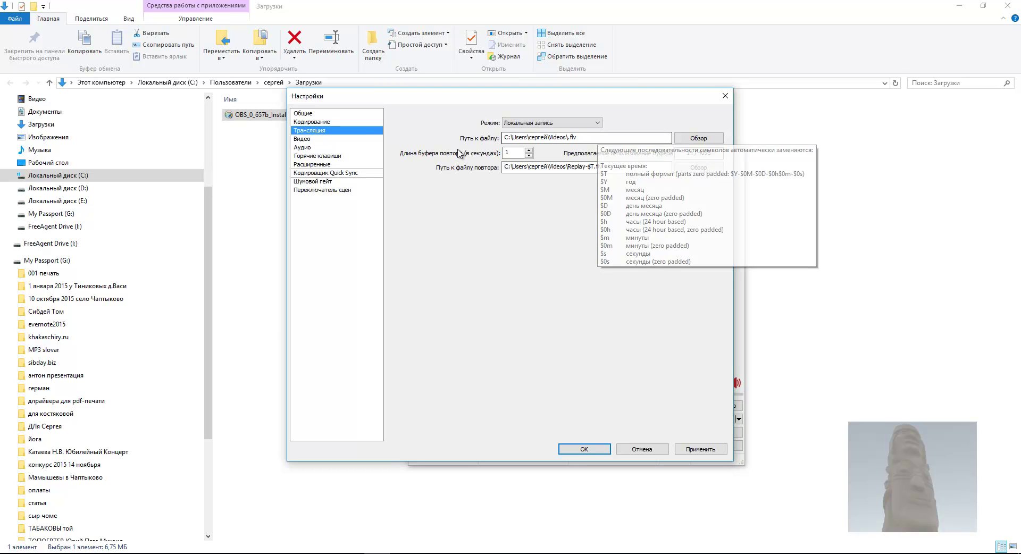
click(700, 450)
Step: Review the video, audio and hotkey settings, including the available video cards, microphones and playback devices
click(309, 139)
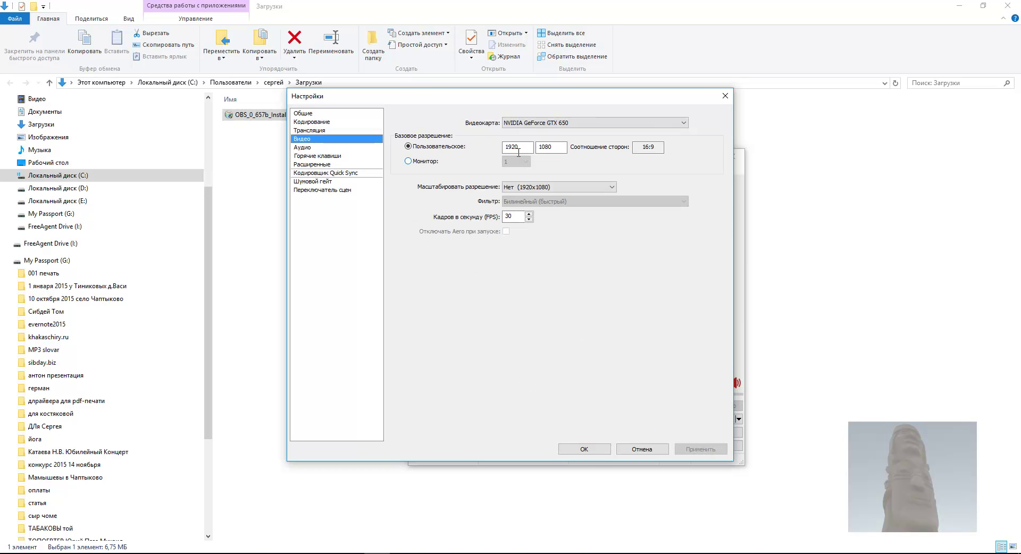
click(617, 125)
click(617, 126)
click(302, 149)
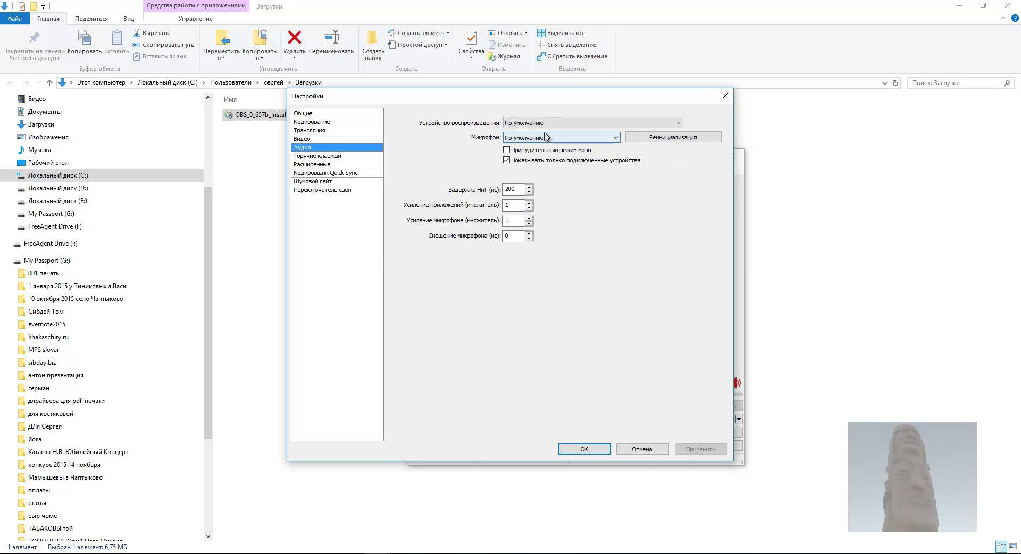
click(561, 138)
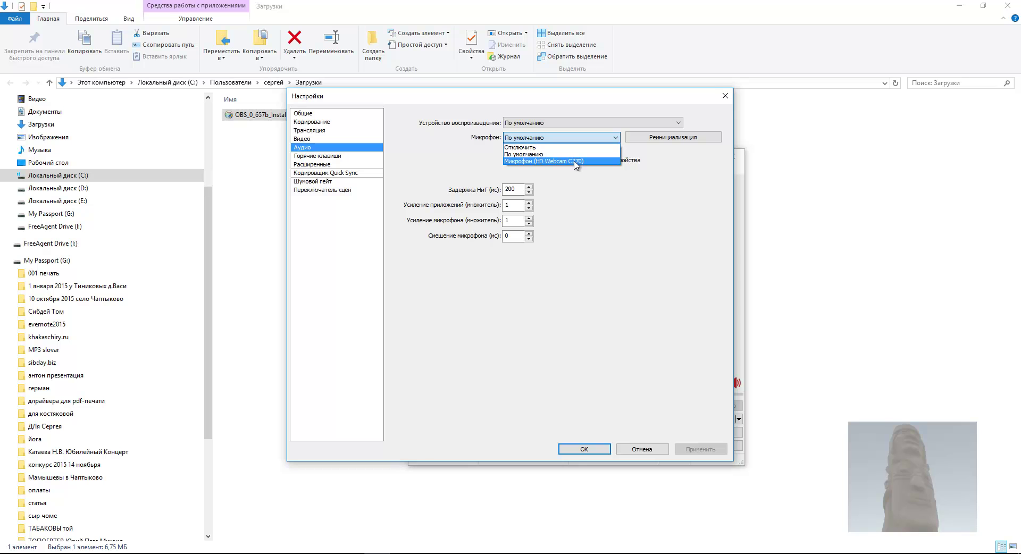
click(579, 229)
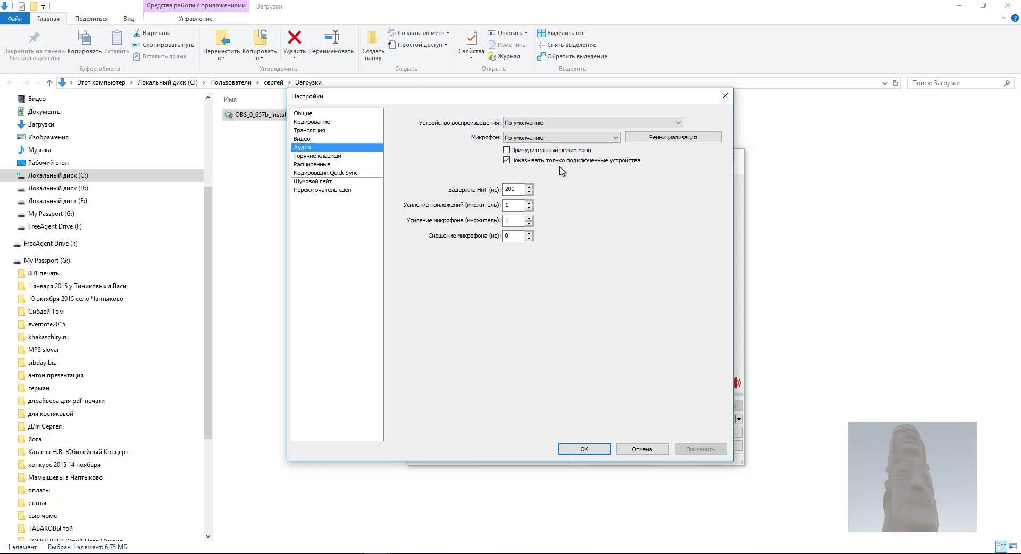
click(541, 124)
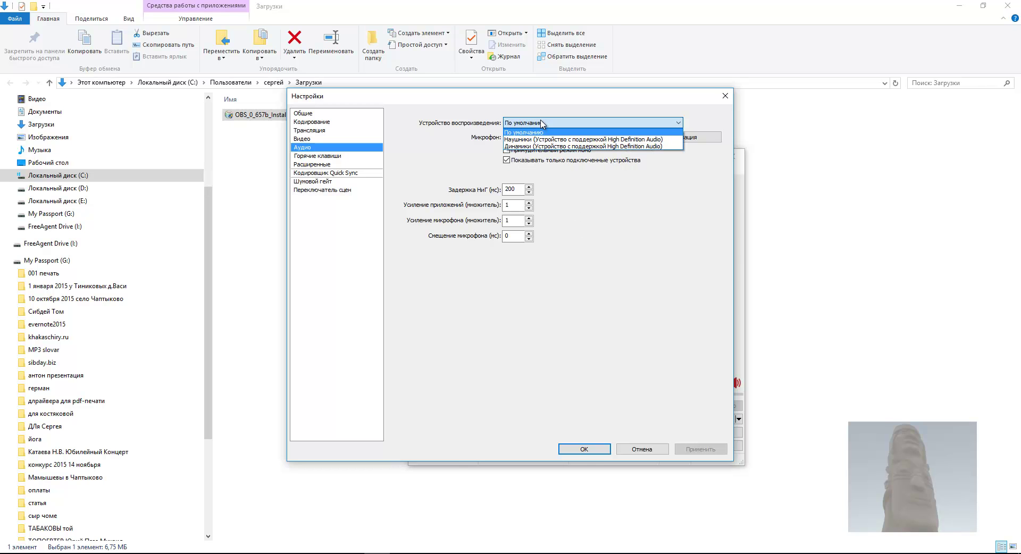
click(615, 266)
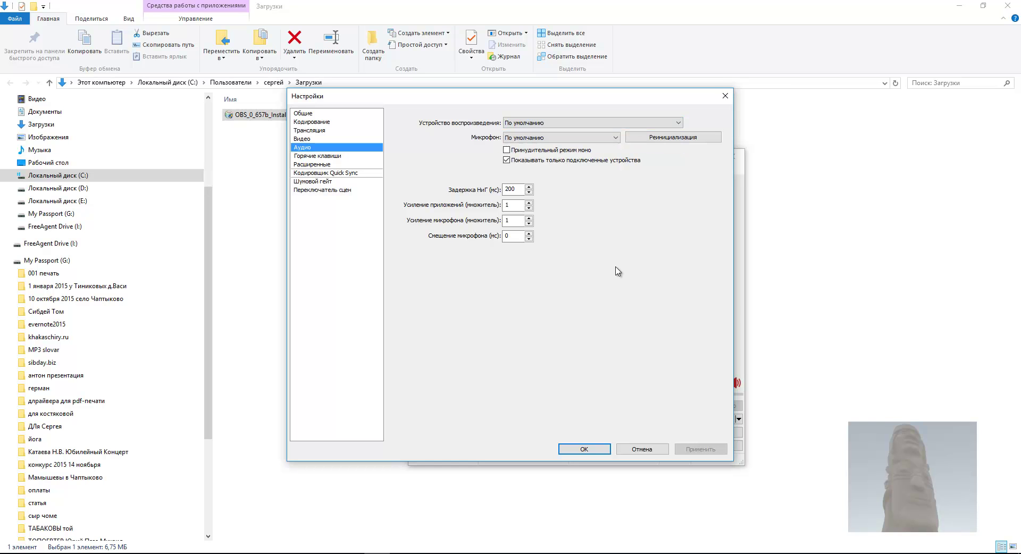
click(335, 156)
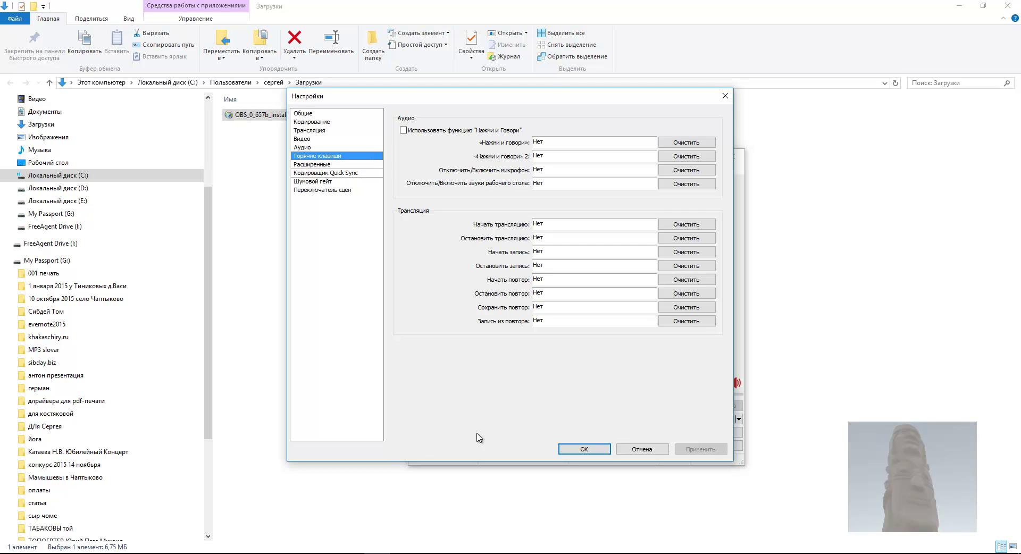